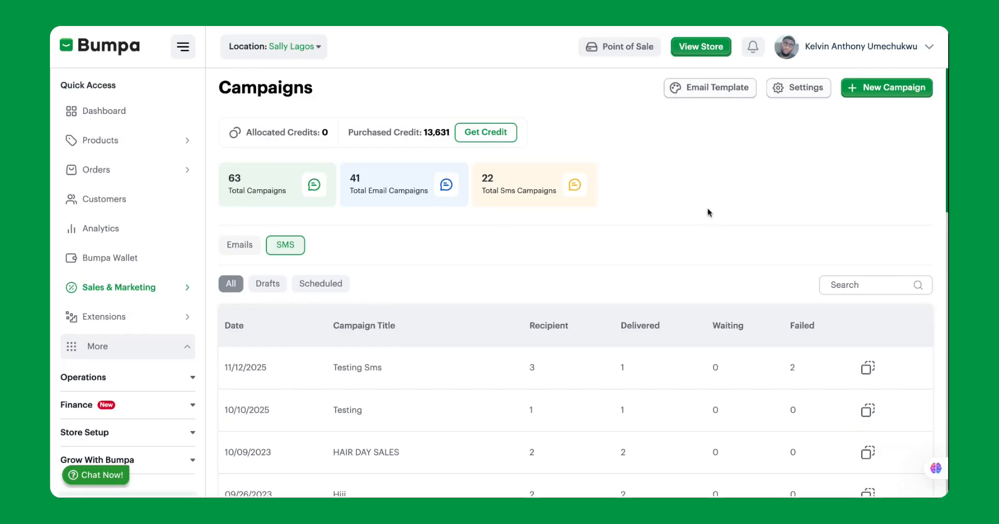
- Start a new campaign of the SMS type and name it "Sallah Campaign"
left_click(881, 89)
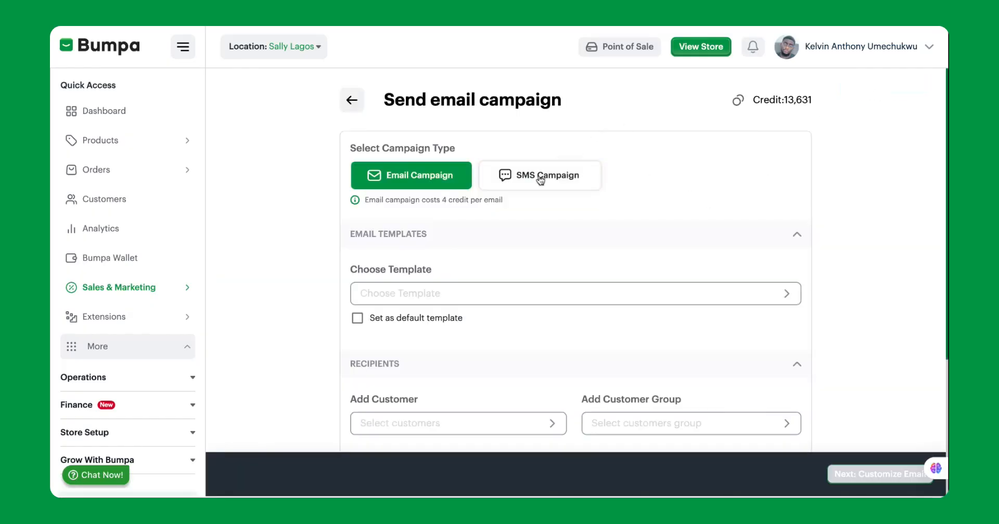
left_click(524, 178)
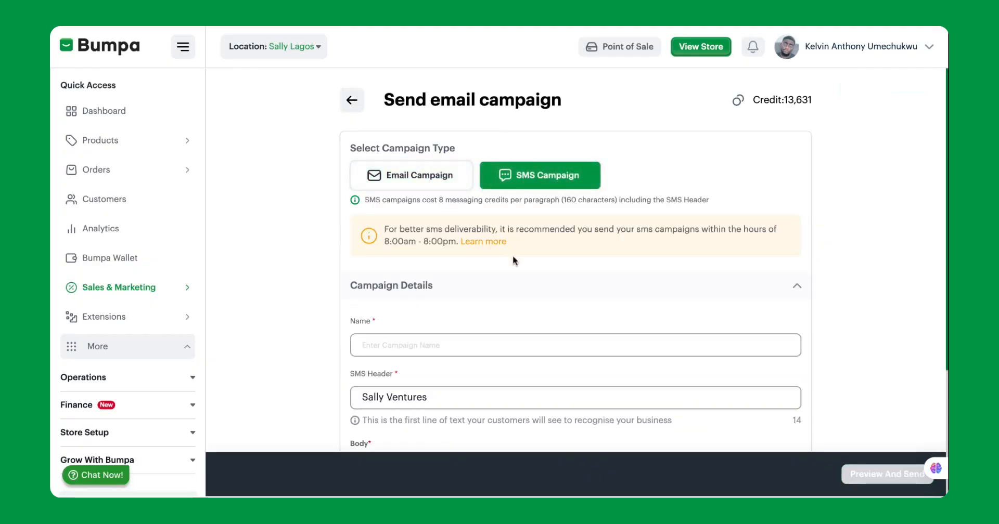
scroll(512, 257, "down", 1)
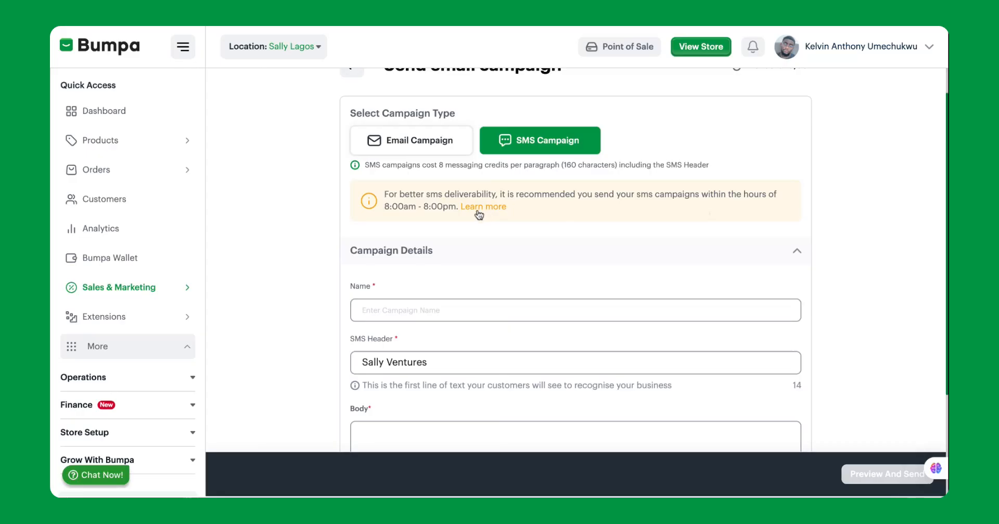
scroll(517, 256, "down", 2)
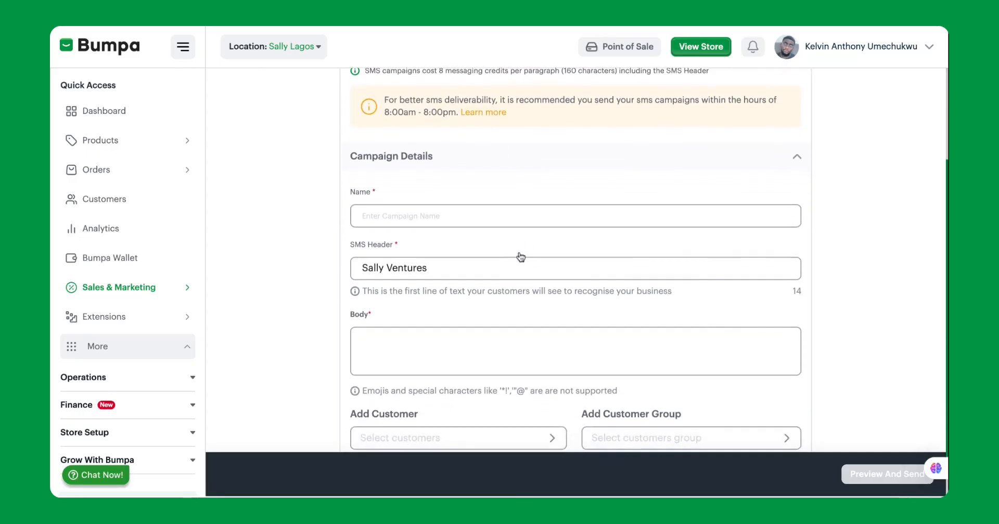
left_click(474, 214)
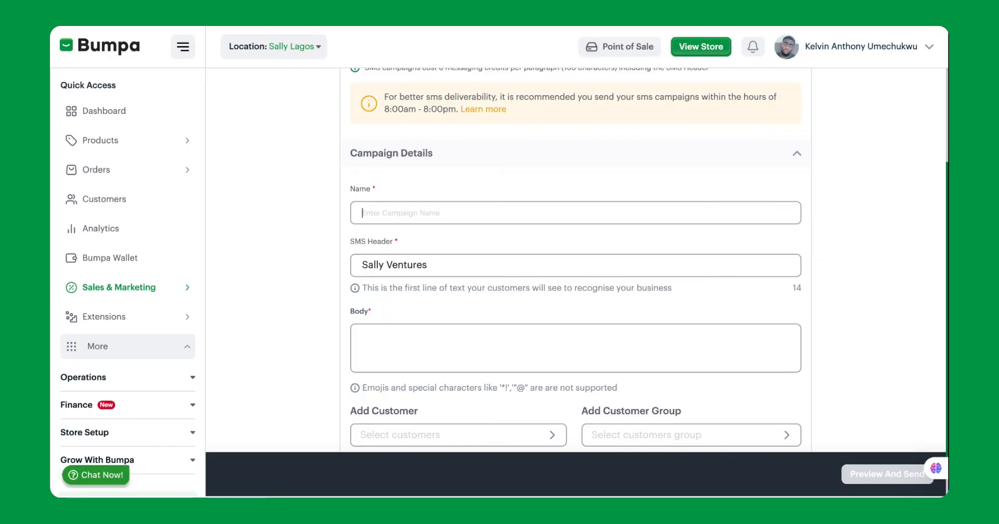
type("Sala")
type("lah C")
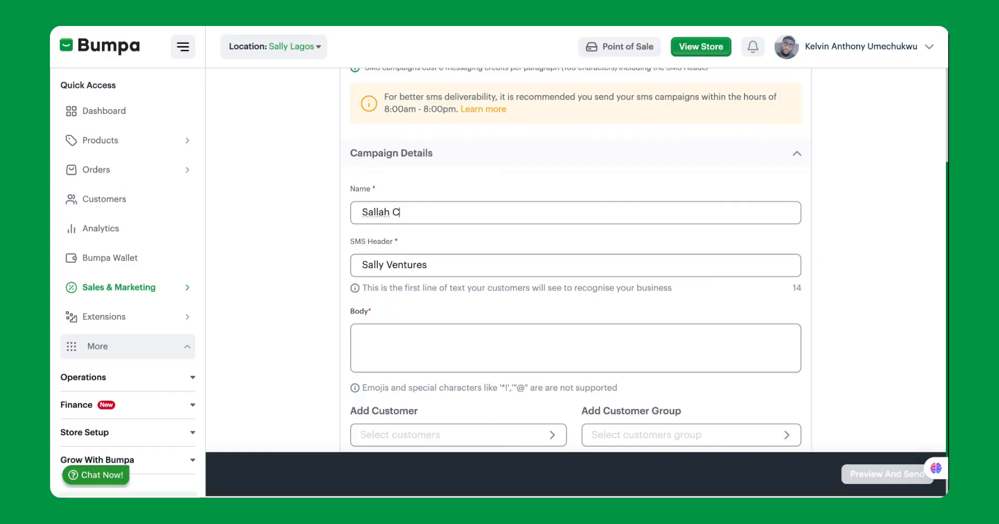
type("ampaign")
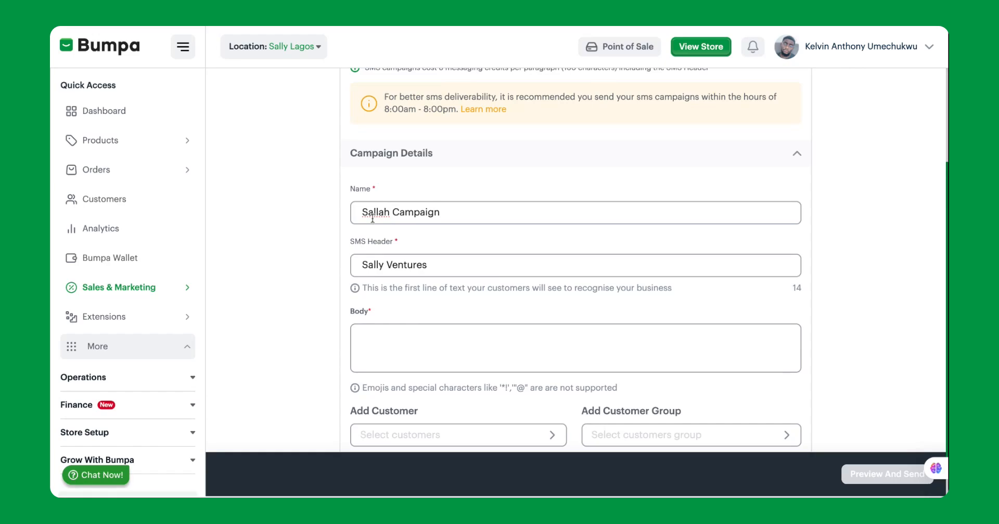
left_click_drag(434, 266, 366, 271)
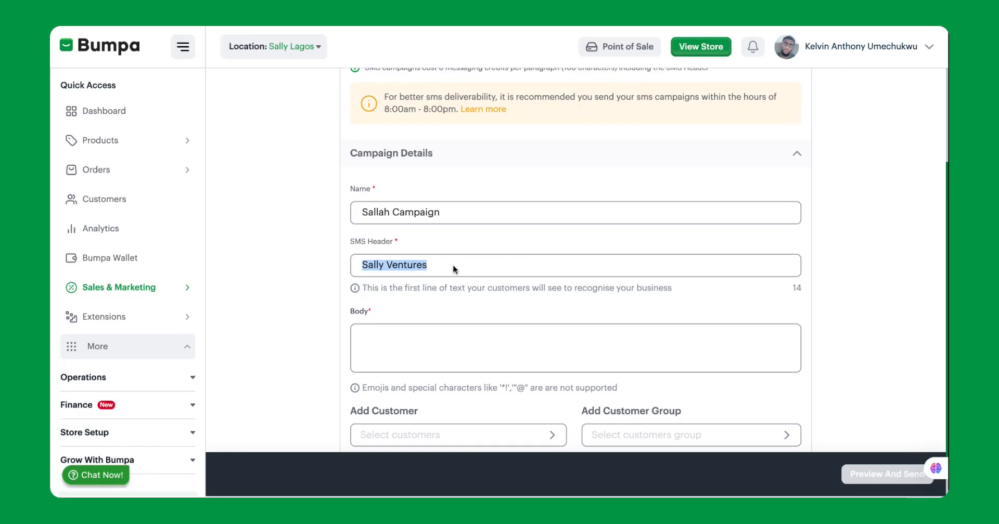
left_click(434, 270)
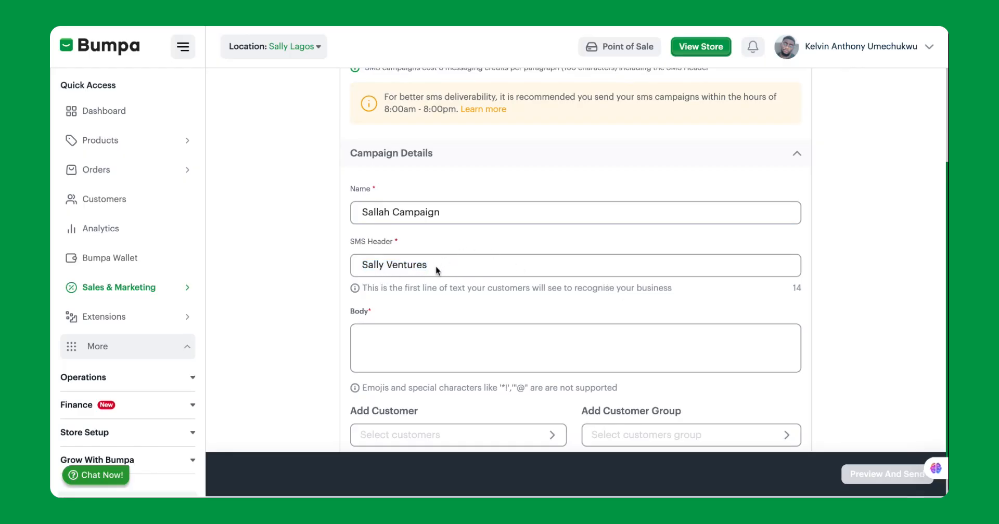
left_click_drag(439, 267, 368, 268)
left_click(419, 269)
- Write the SMS body as "Shop now at 20% off! Hurry to the website before stock expires!"
scroll(445, 278, "down", 1)
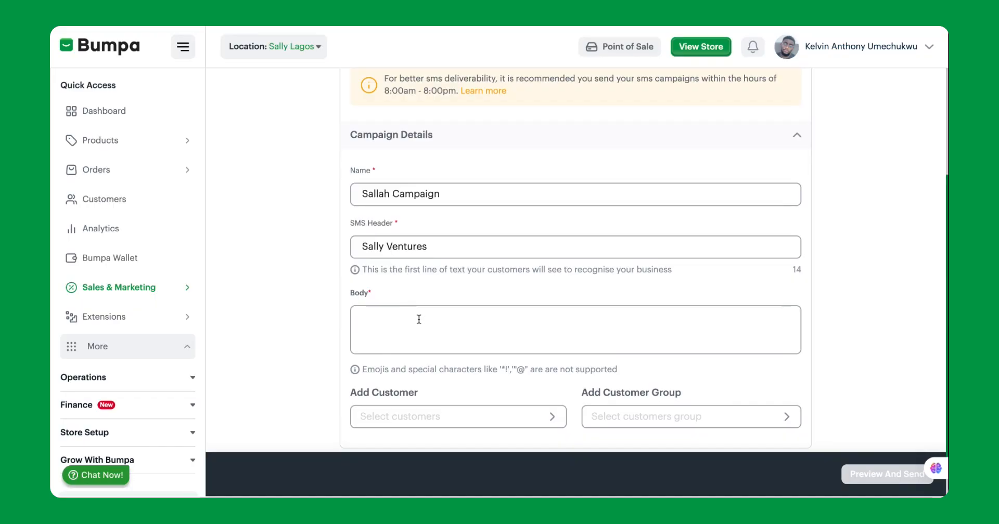
scroll(428, 328, "down", 1)
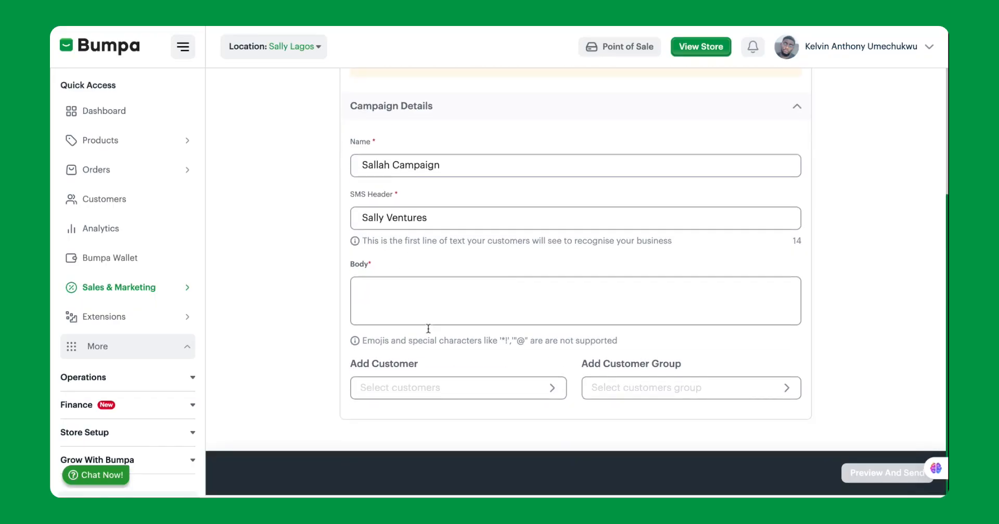
left_click(387, 298)
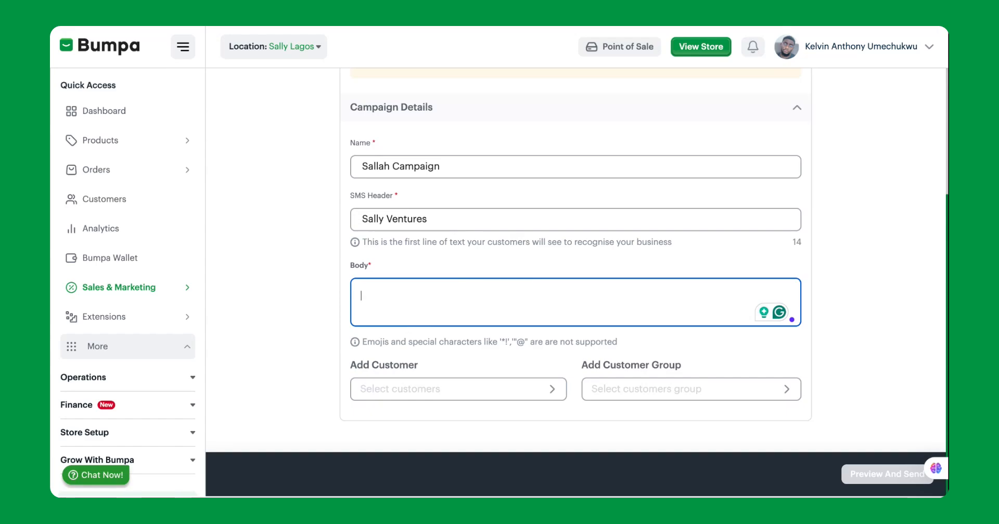
type("W")
key("BackSpace")
type("Jo")
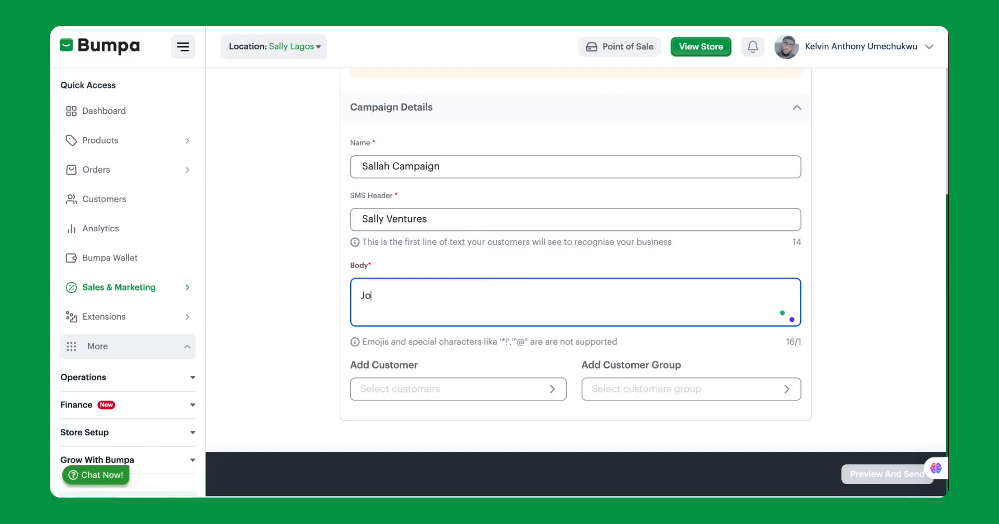
key("BackSpace")
key("BackSpace")
type("Shop now at 20% off! Hurry")
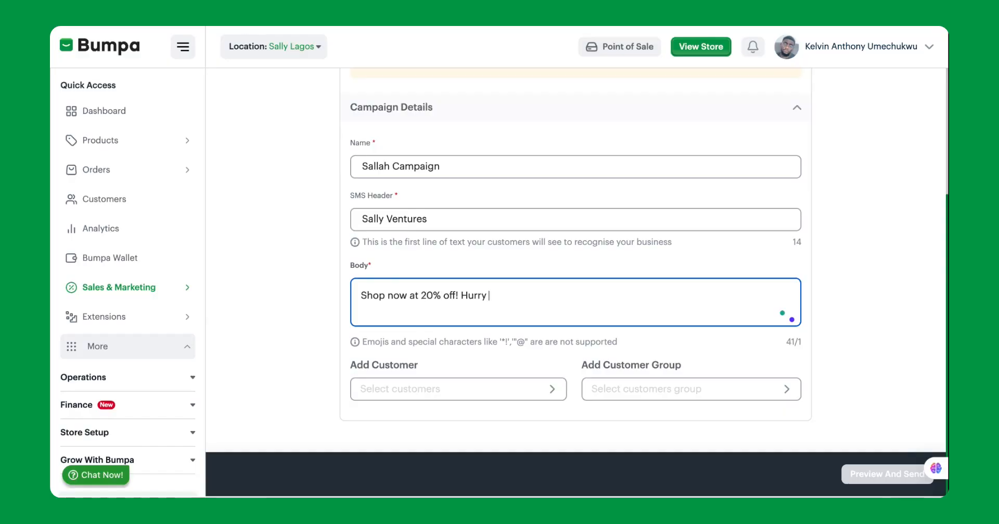
type(" to the website bef")
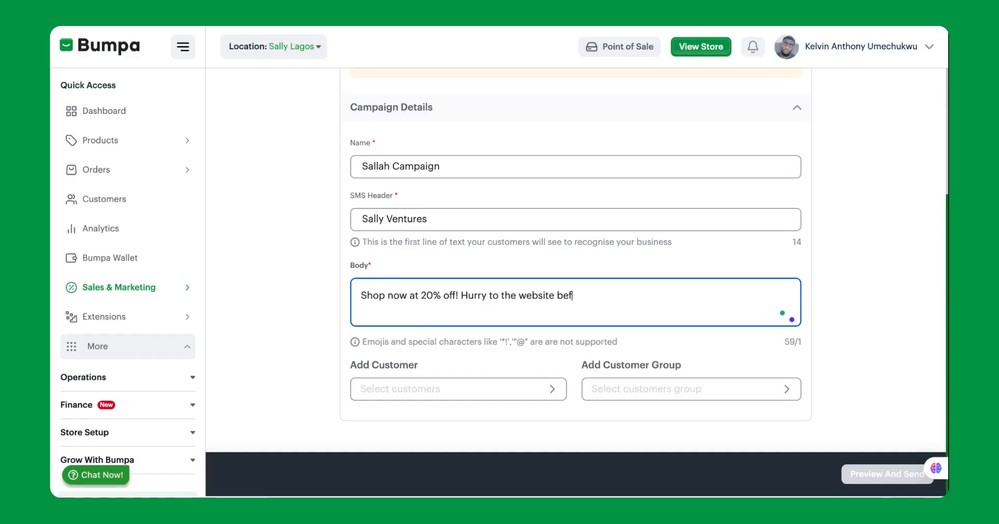
type("ore stock expires!")
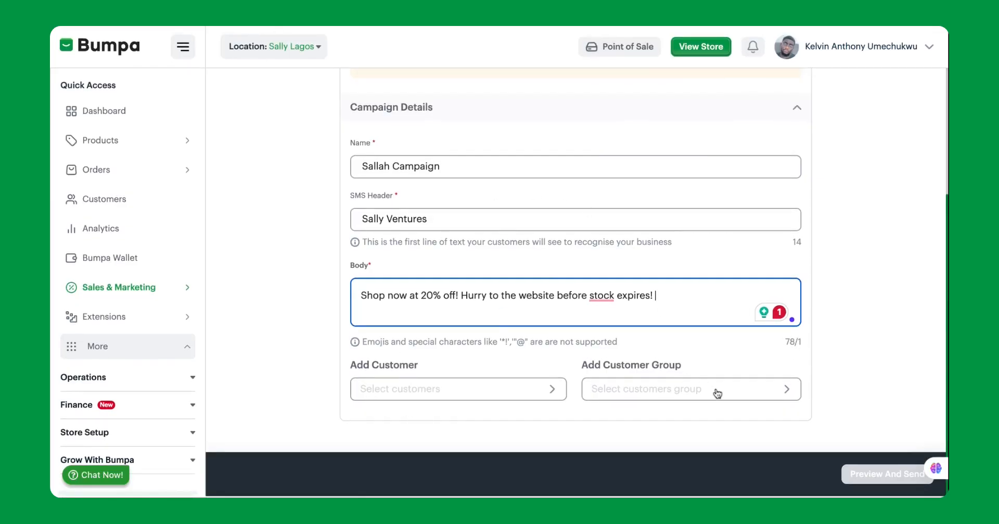
- Add the third customer in the customer list as a recipient of the SMS campaign
left_click(453, 395)
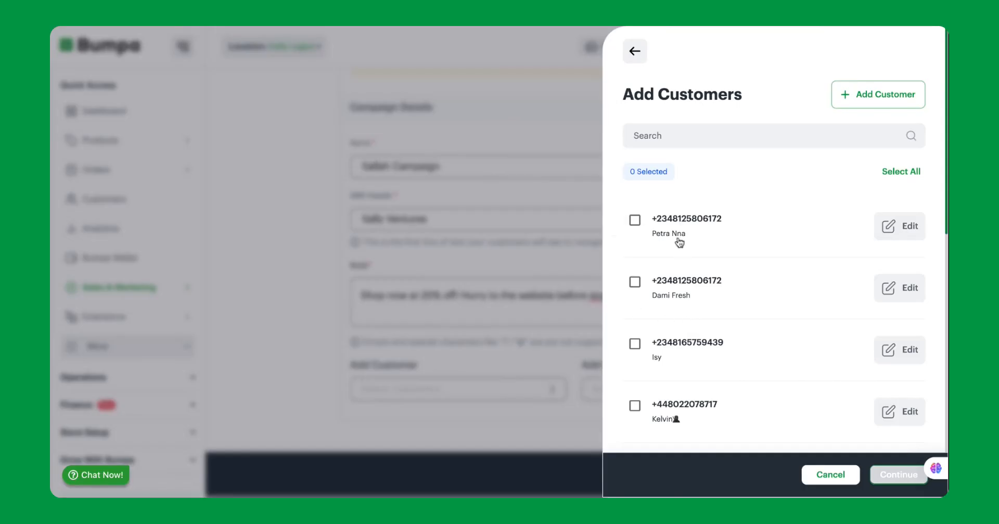
left_click(634, 346)
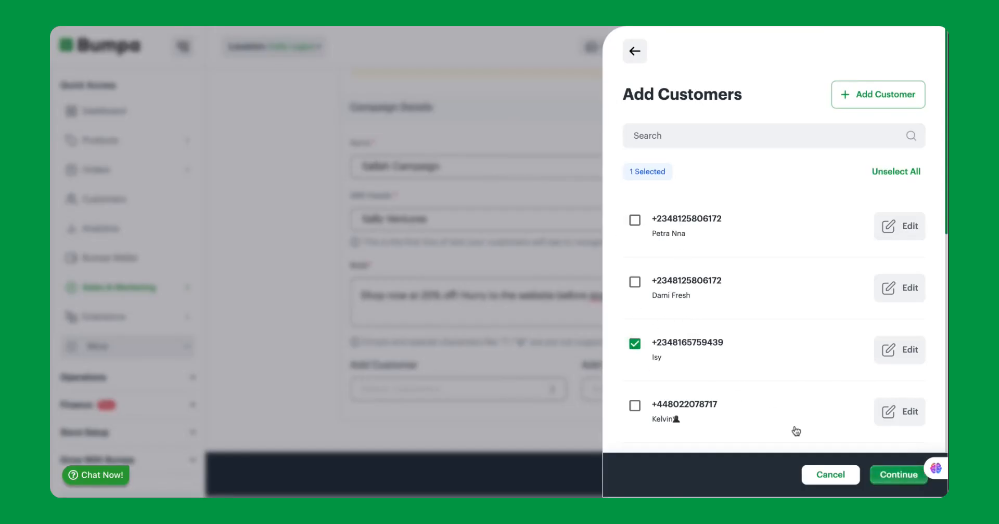
left_click(884, 474)
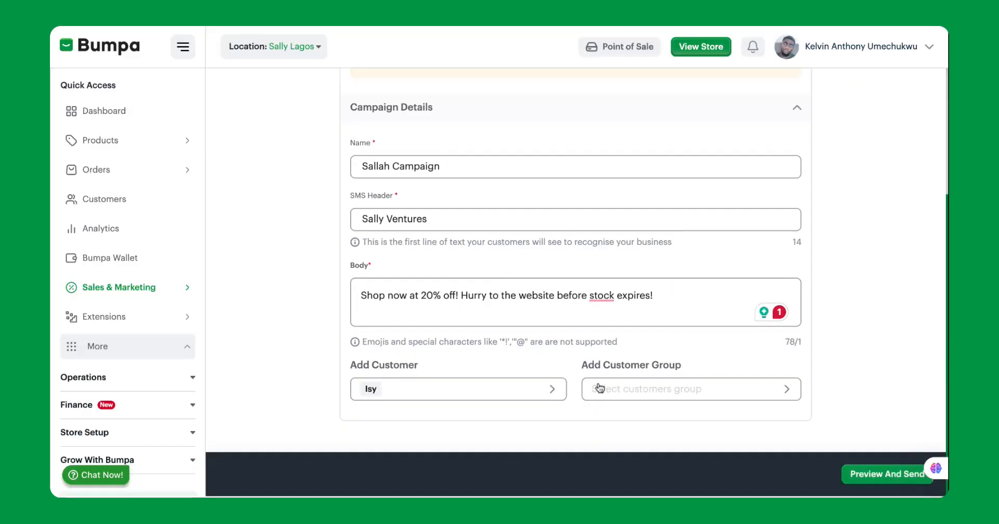
- Add the Lekki Customers group to the campaign's recipients
left_click(635, 390)
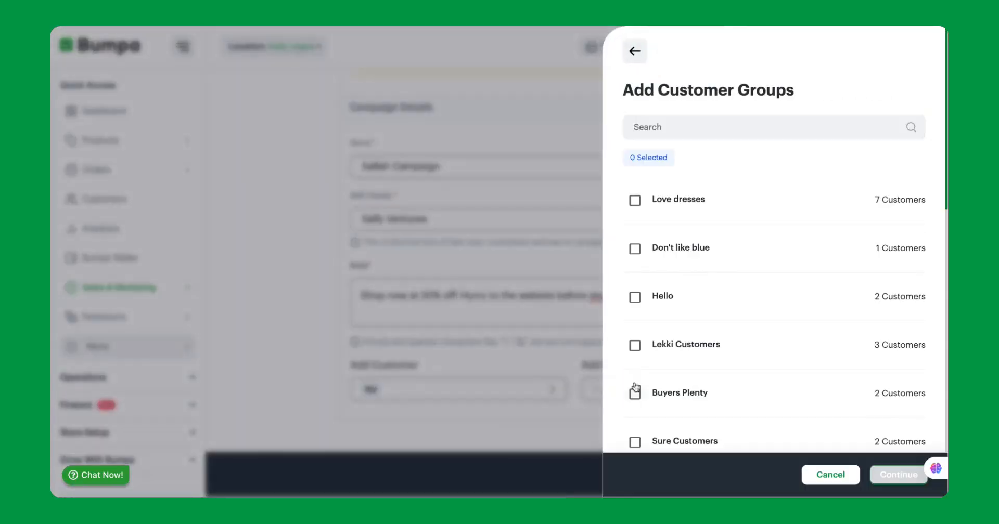
scroll(791, 352, "down", 3)
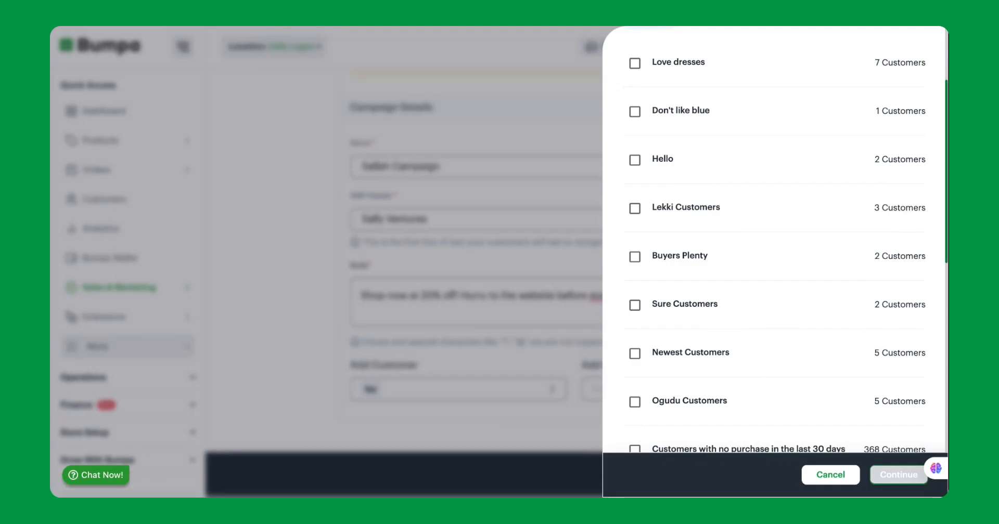
left_click(634, 208)
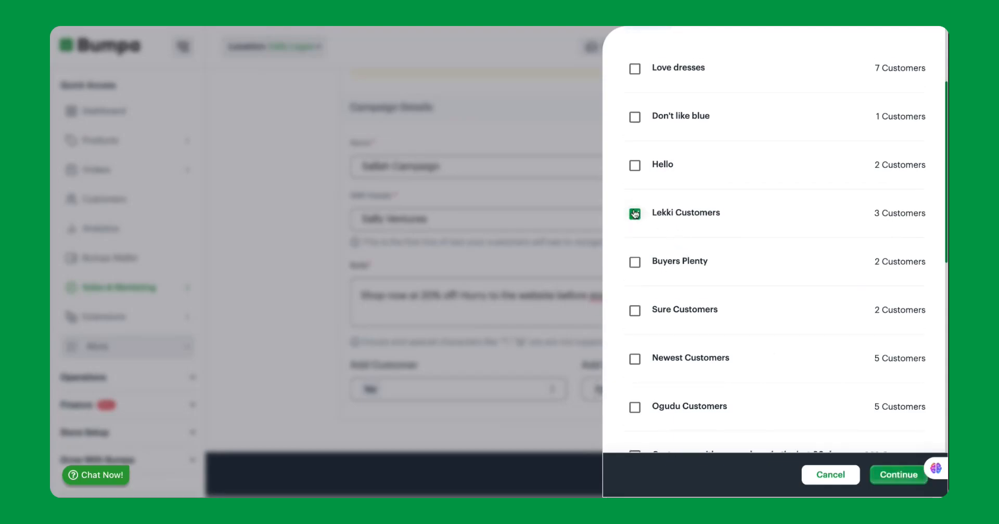
left_click(892, 475)
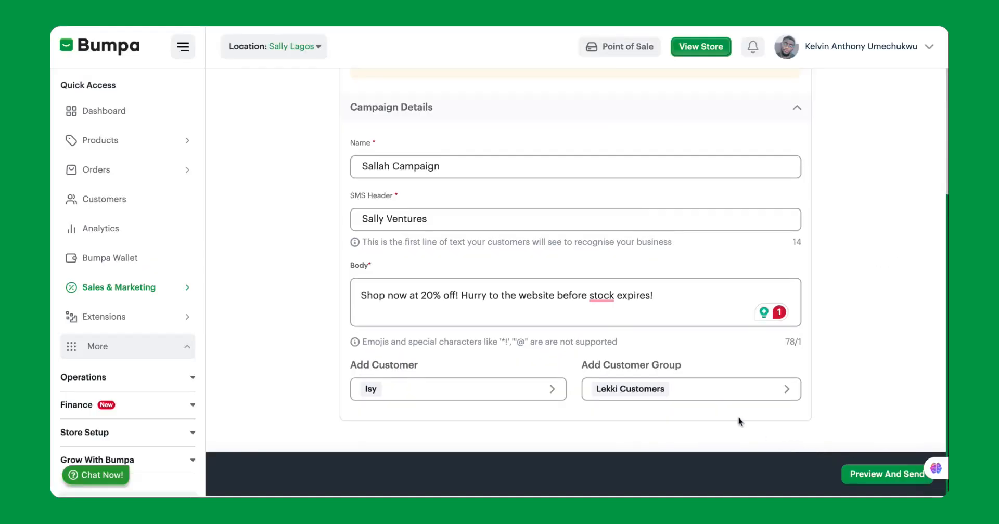
- Clear the customer group selection so that Lekki Customers is no longer among the recipients
left_click(706, 396)
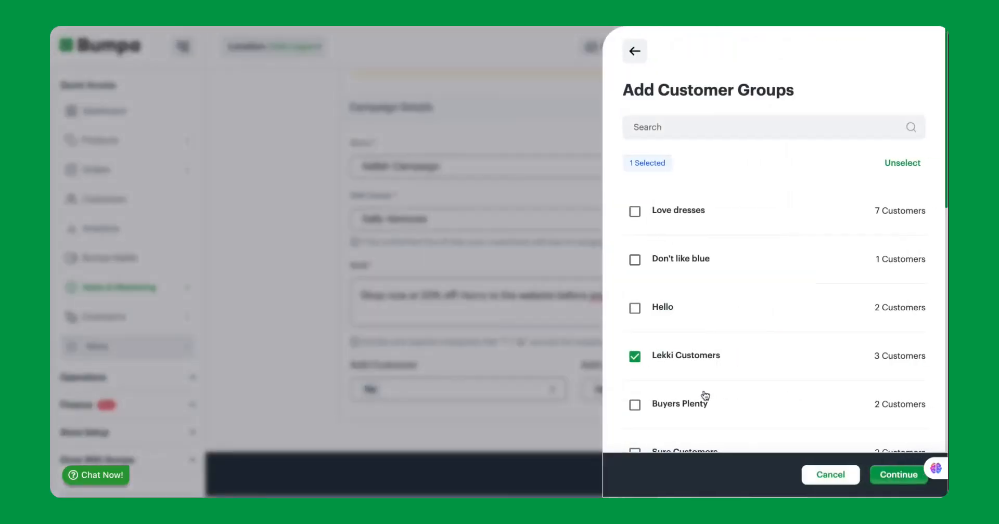
left_click(886, 163)
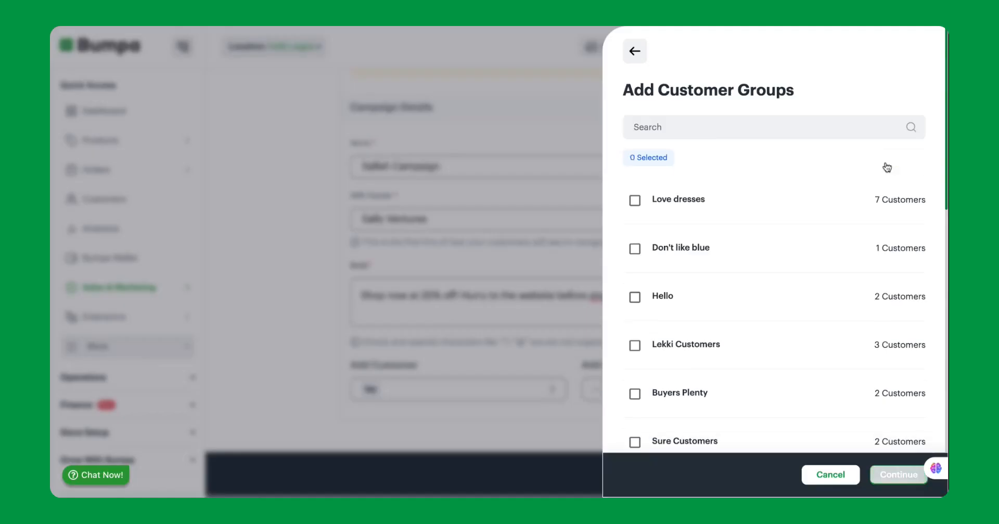
left_click(819, 478)
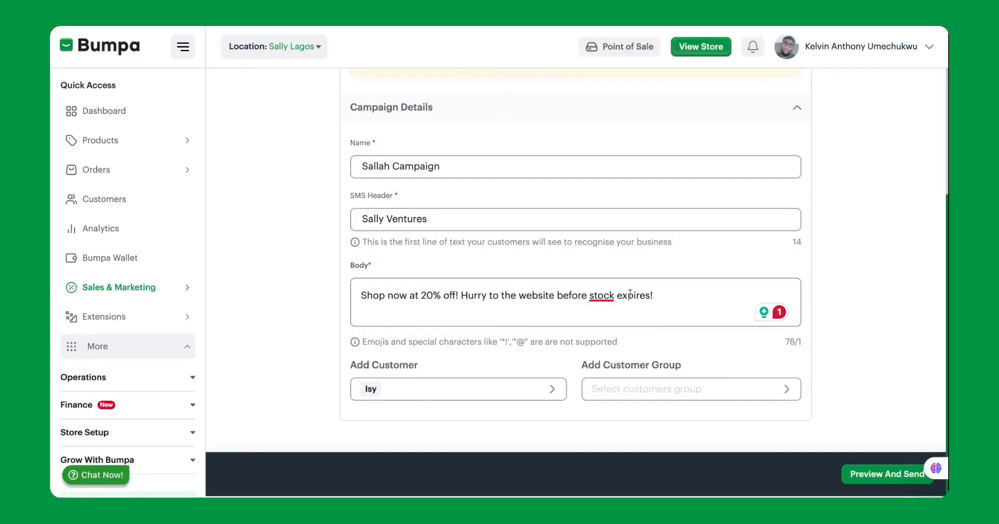
- Preview the finished SMS campaign and send it to the selected customer
left_click(861, 475)
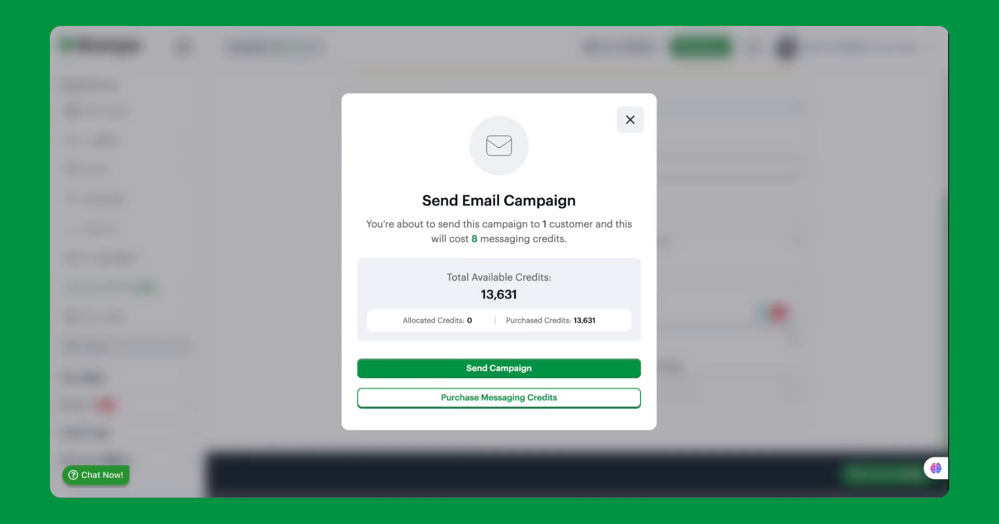
left_click(507, 368)
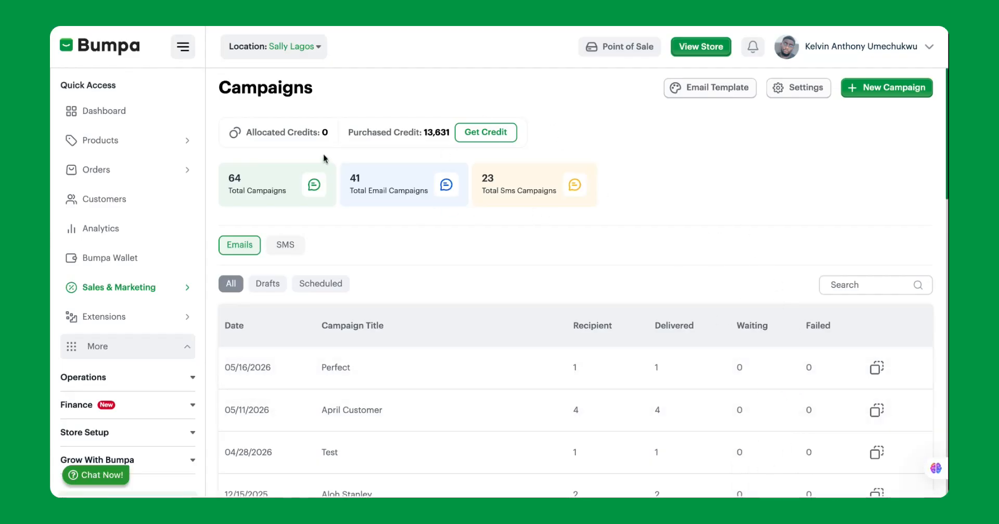
- Review the Sallah Campaign report among the SMS campaigns, filtering its recipients by Delivered and by Sent, and close it
left_click(284, 249)
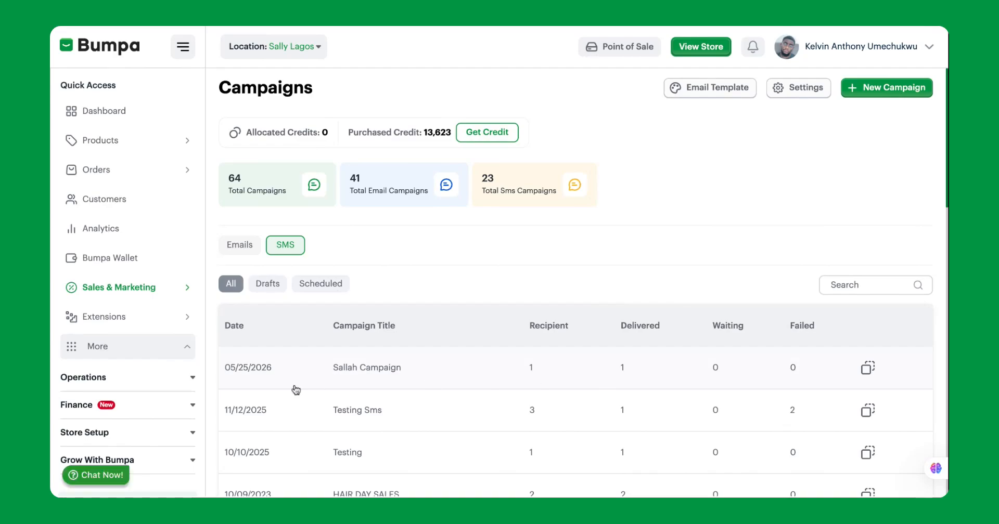
left_click(448, 371)
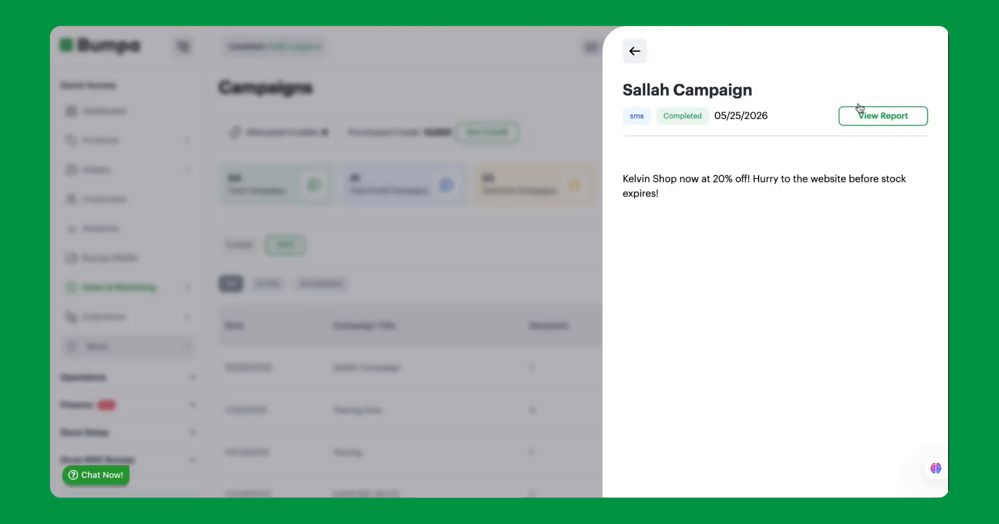
left_click(872, 120)
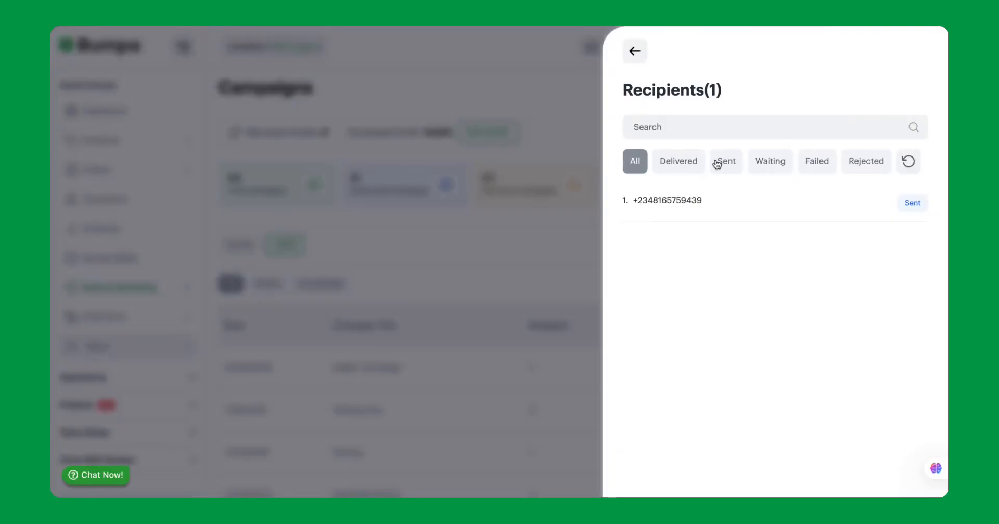
left_click(682, 164)
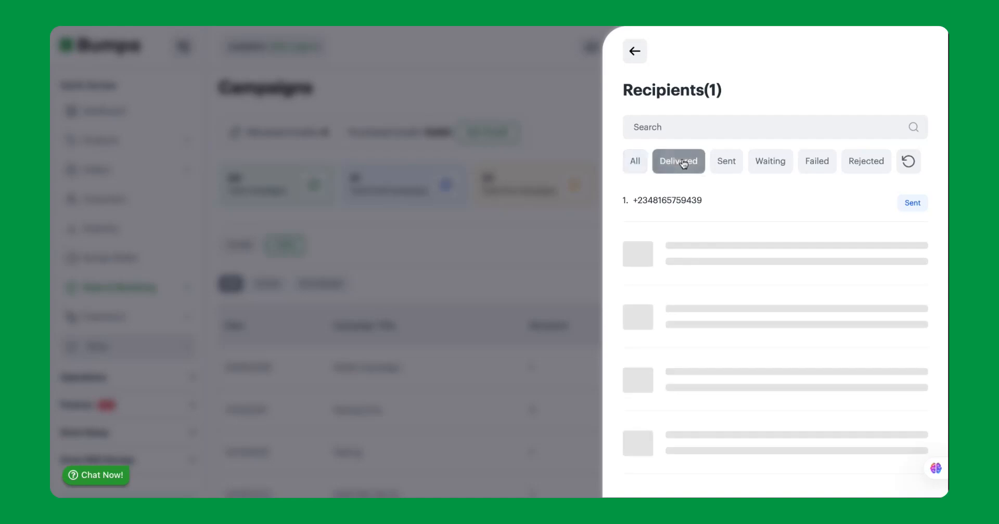
left_click(727, 165)
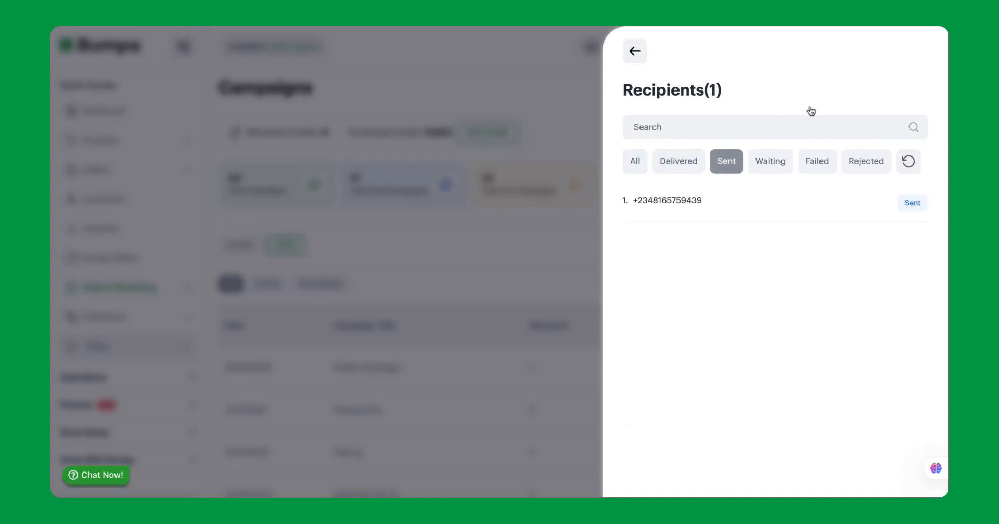
left_click(634, 54)
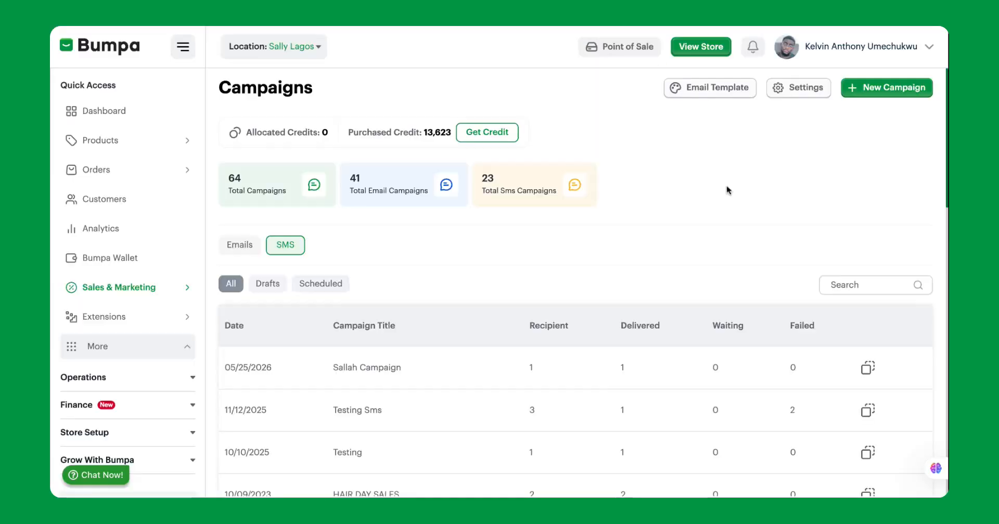